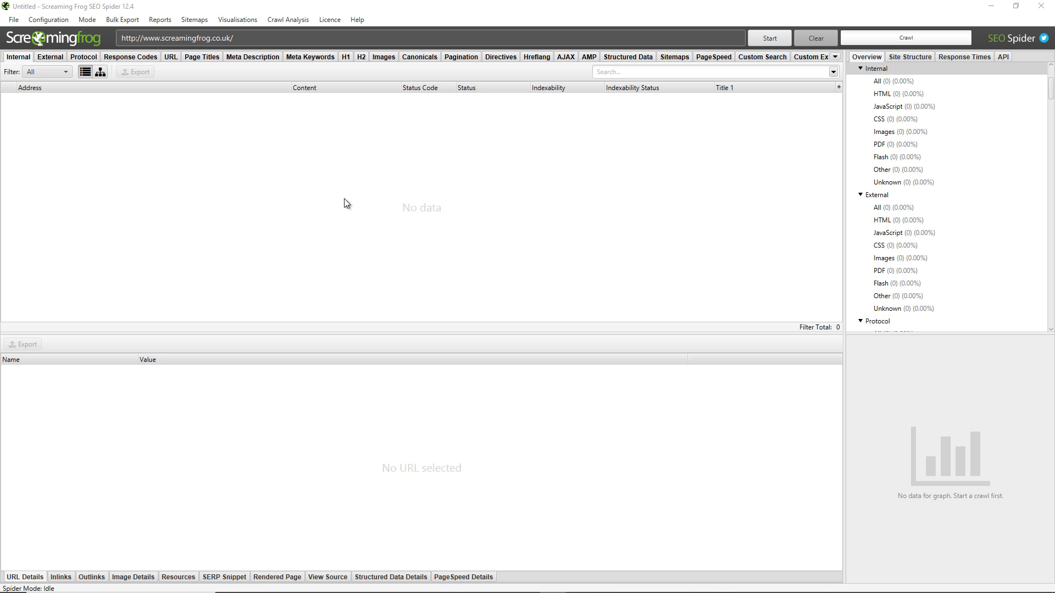
Open the System > Storage Mode settings, which show Memory Storage selected.
click(56, 20)
mouse_move(78, 216)
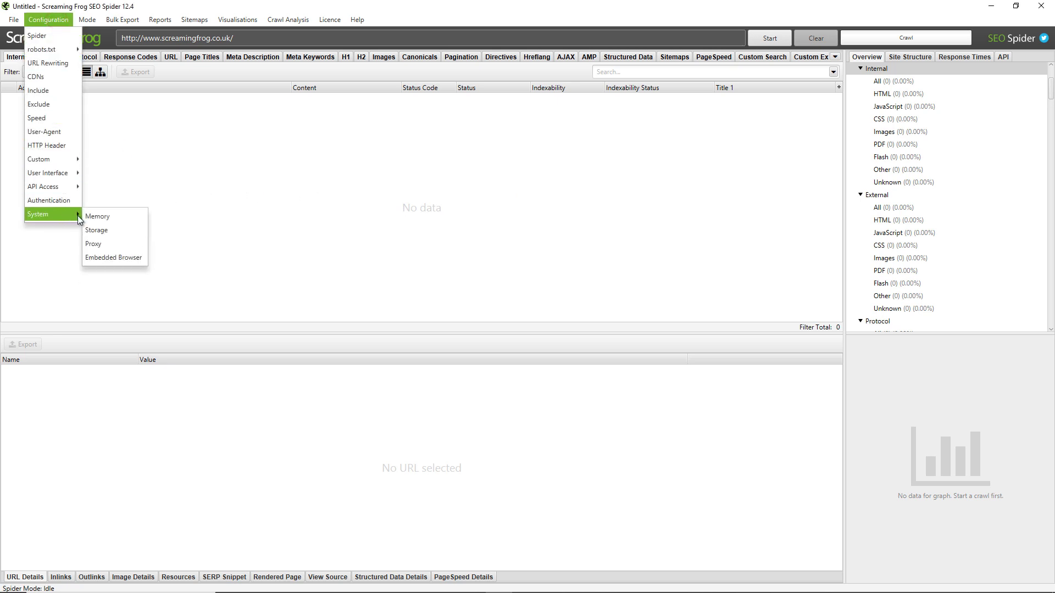
click(98, 231)
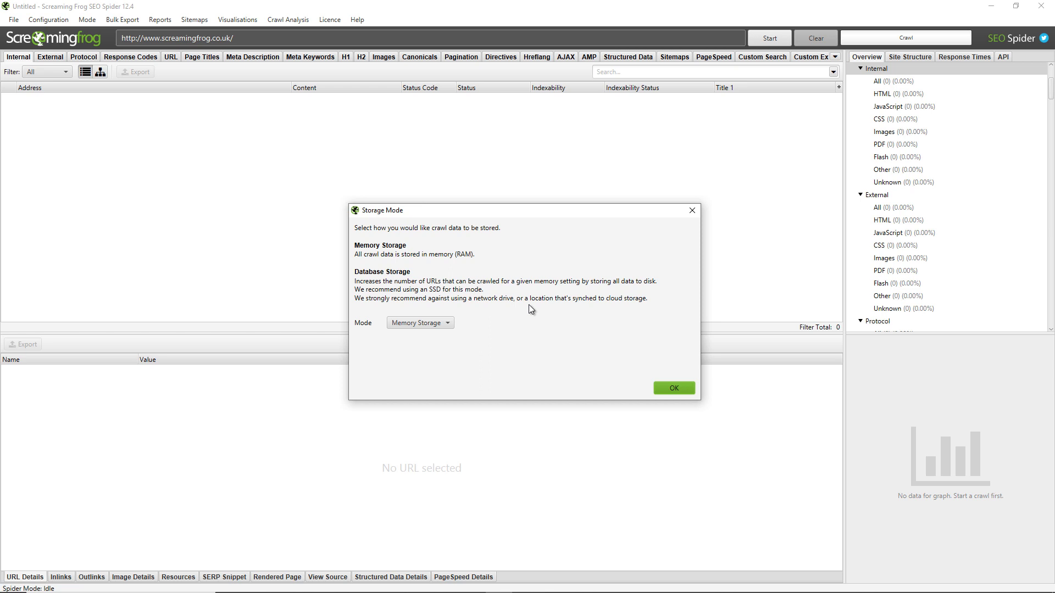
click(667, 388)
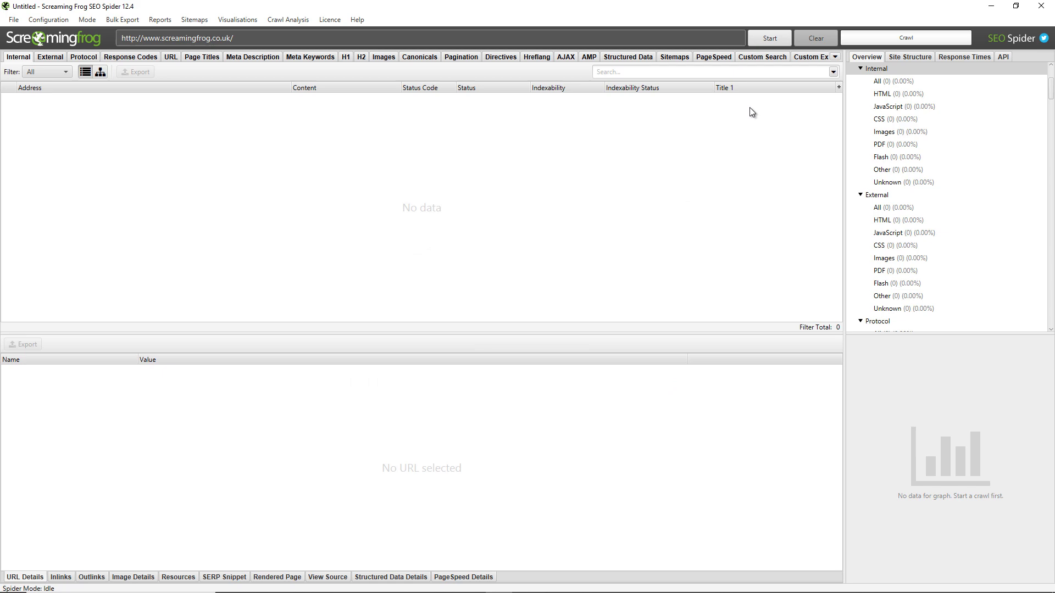
click(762, 41)
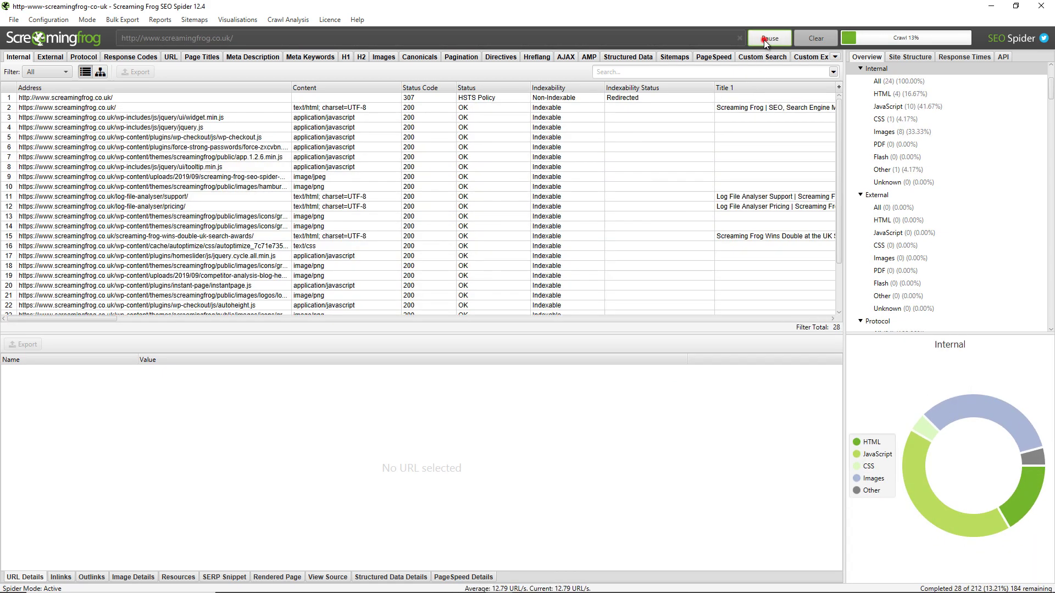
click(766, 39)
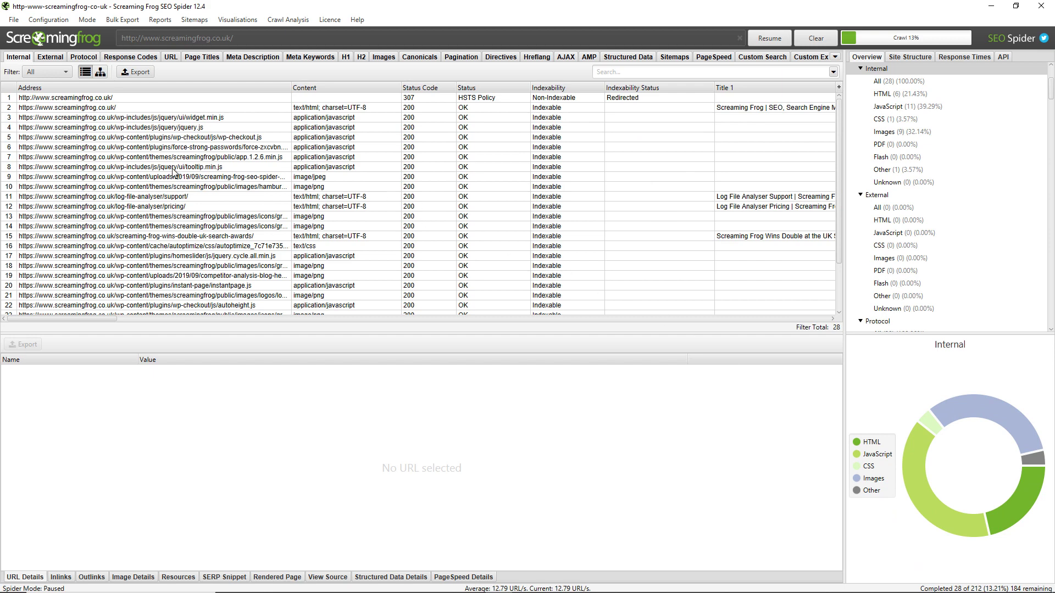
Save the paused partial crawl to a crawl file.
click(13, 20)
click(18, 65)
click(450, 290)
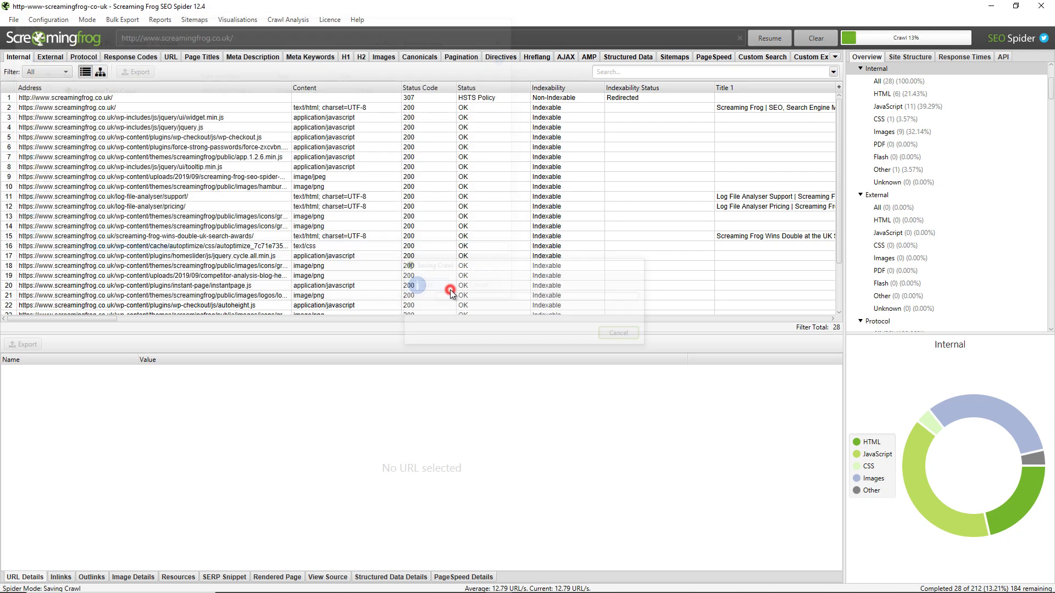
Clear the window, reopen the saved http-www-screamingfrog-co-uk crawl and resume it to 66 of 491 URLs.
click(816, 38)
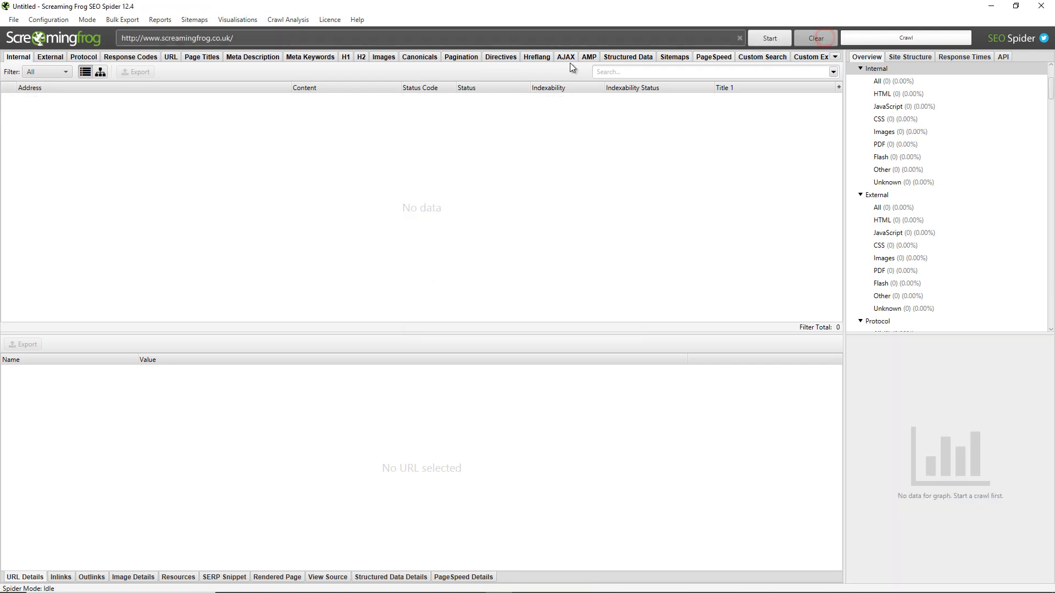
click(13, 19)
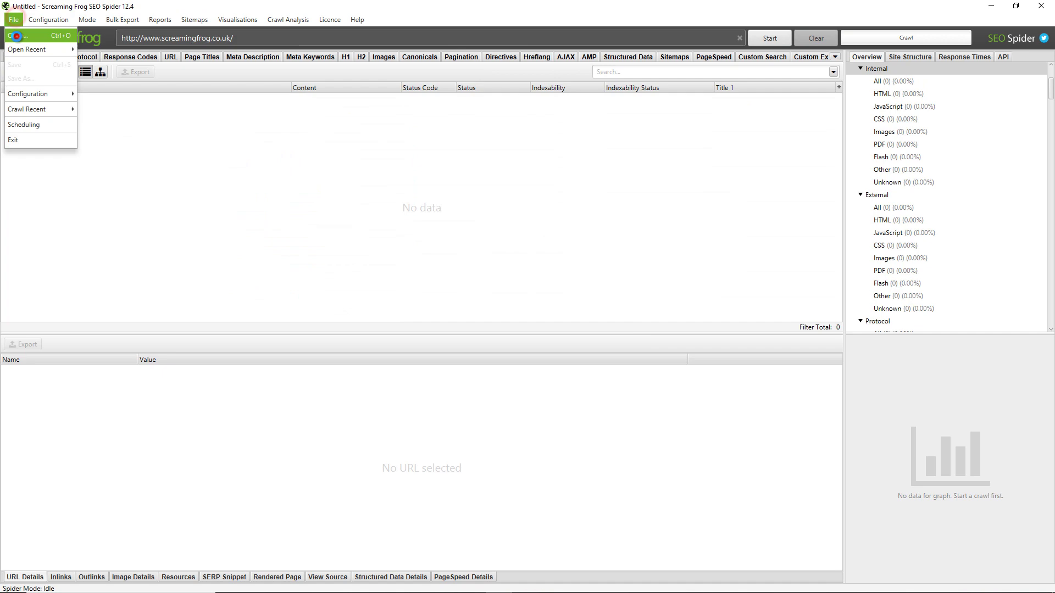
click(18, 36)
click(162, 89)
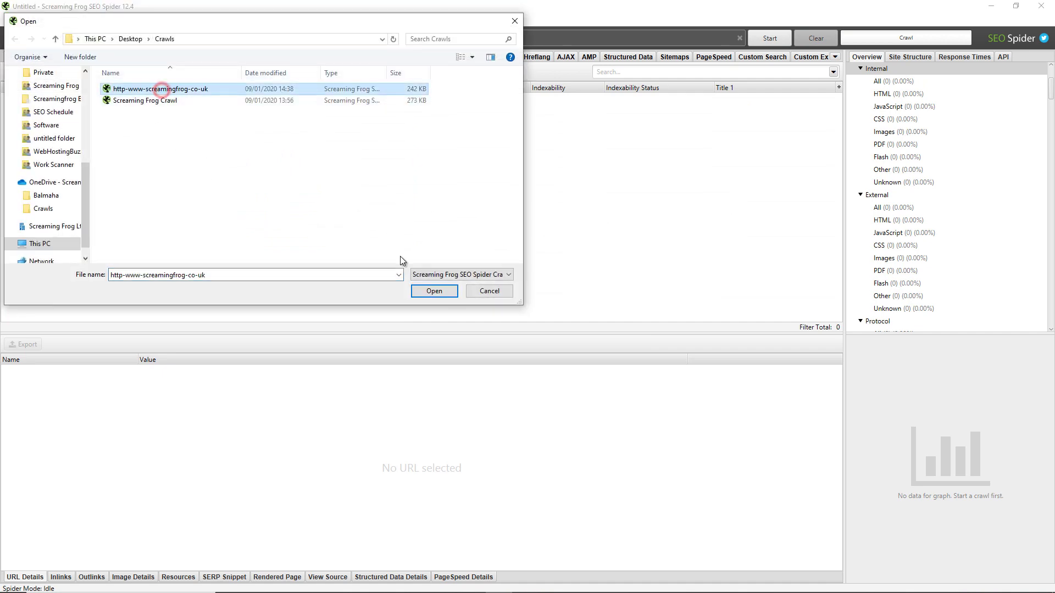
click(434, 291)
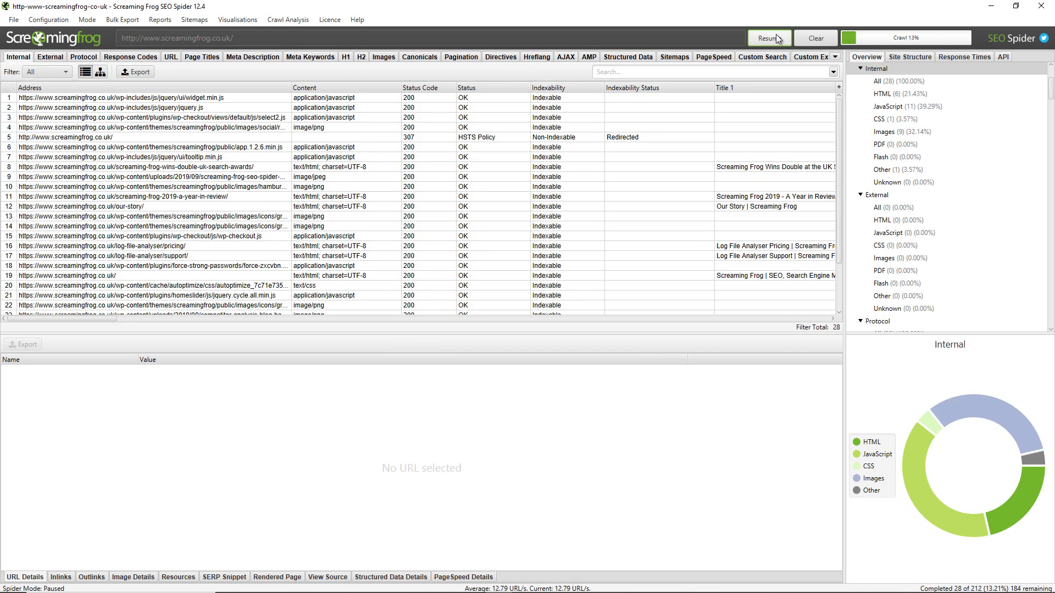
click(770, 38)
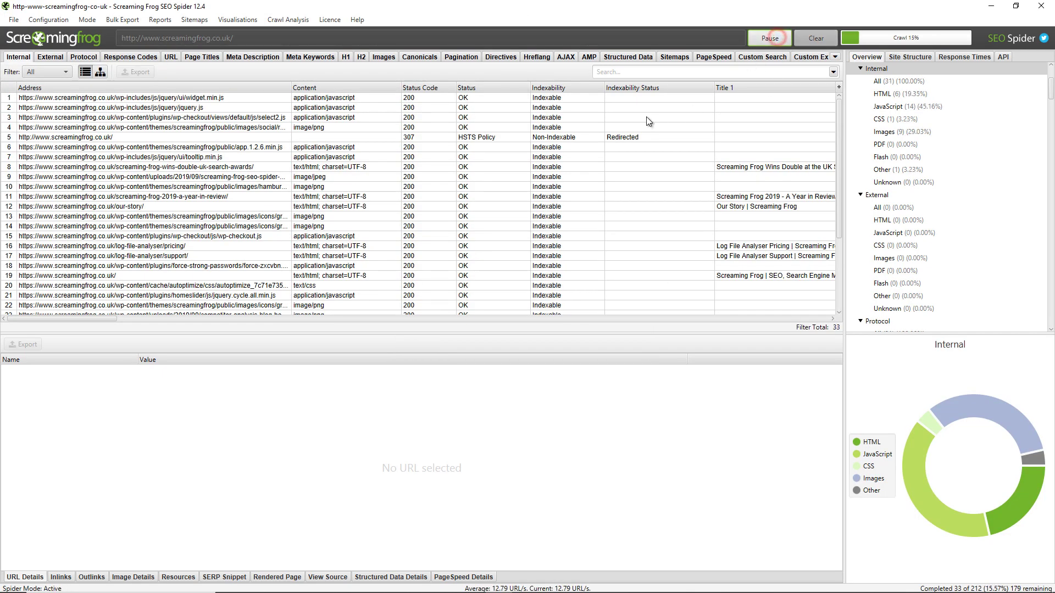
click(144, 137)
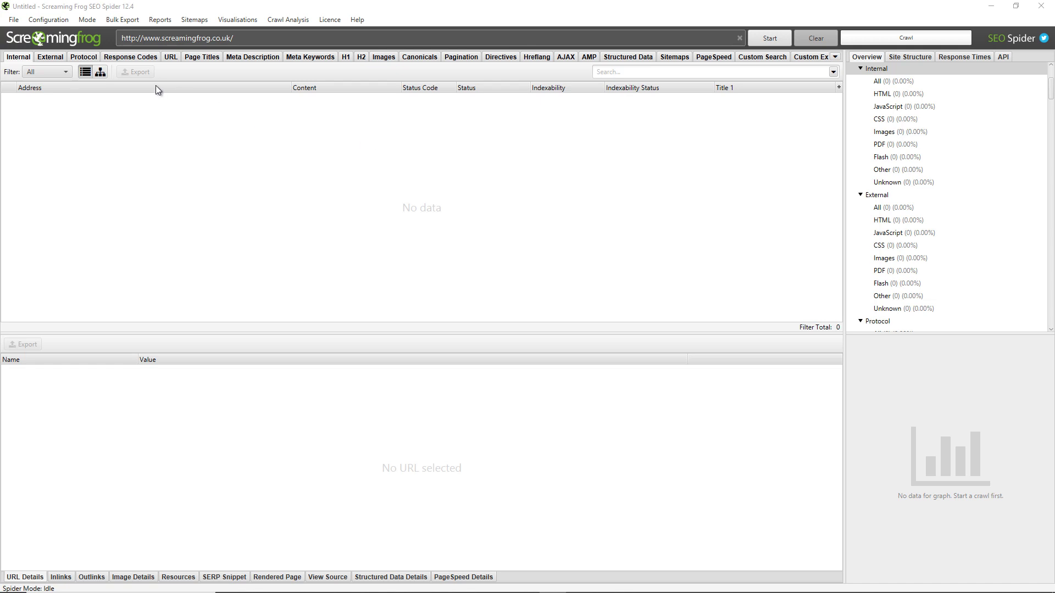
Review the Storage Mode settings and close them unchanged.
click(48, 19)
mouse_move(64, 213)
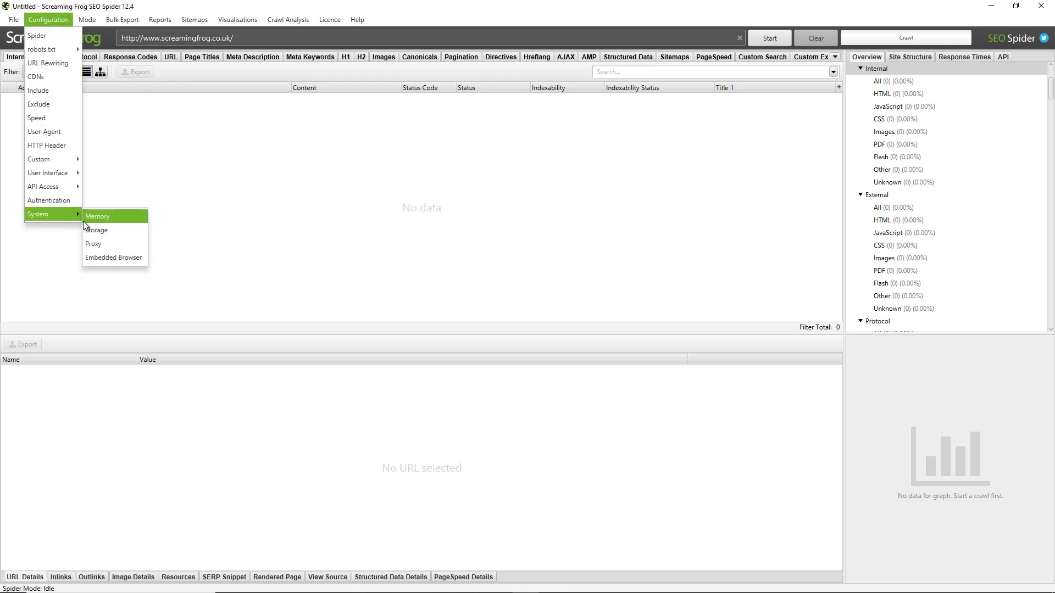
click(87, 227)
click(691, 215)
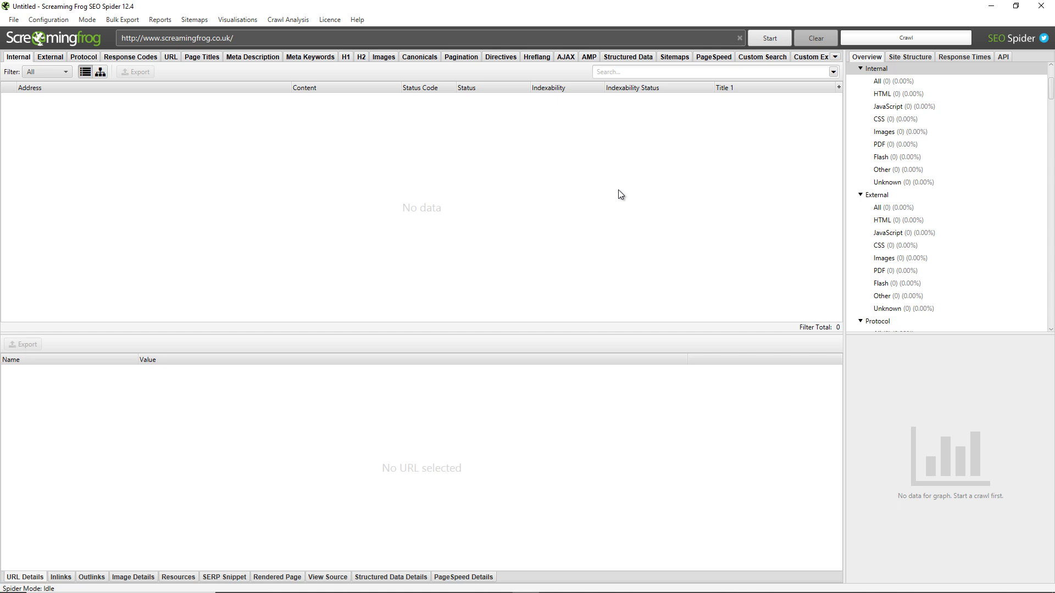
click(758, 37)
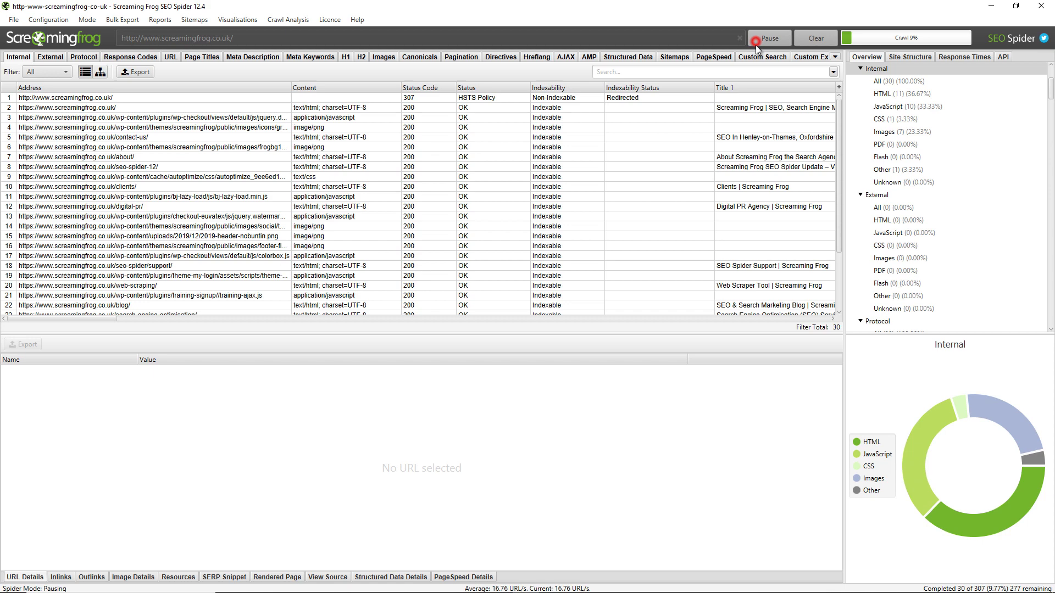
click(759, 41)
click(13, 20)
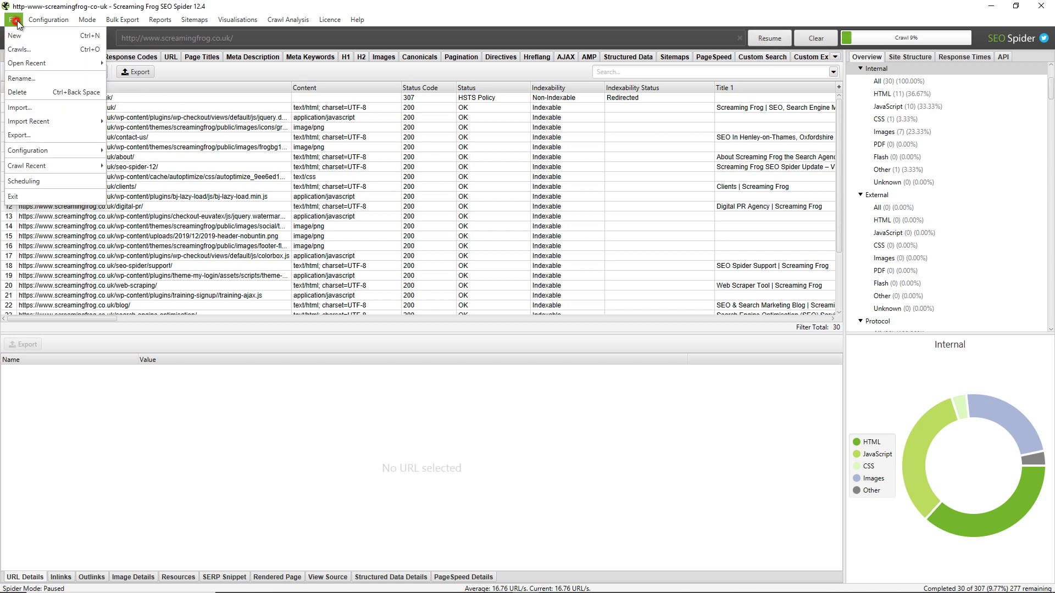
click(597, 157)
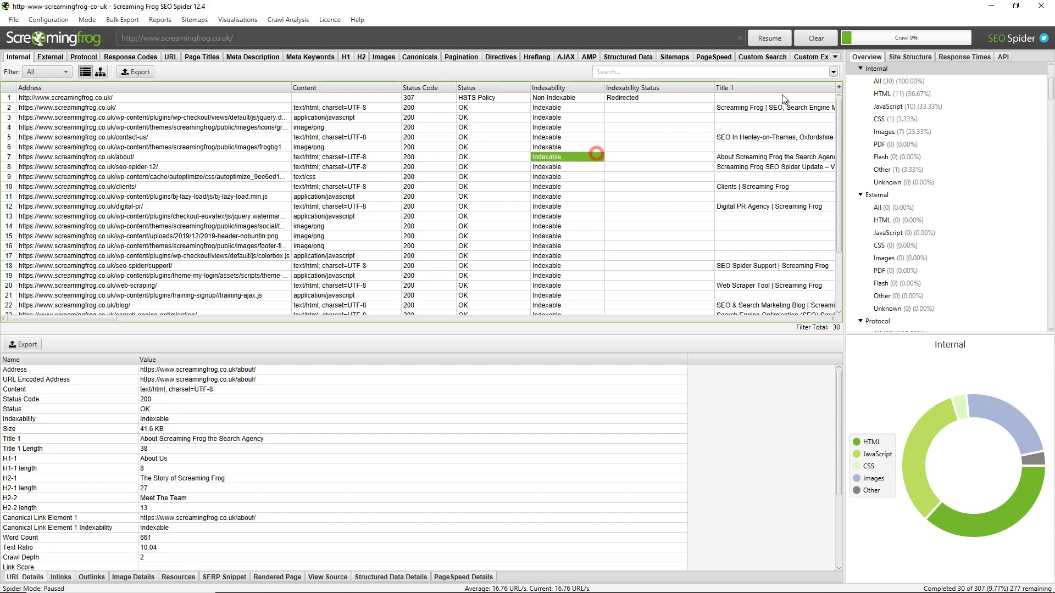
Clear the window and select only the newest saved crawl in the Crawls list.
click(817, 39)
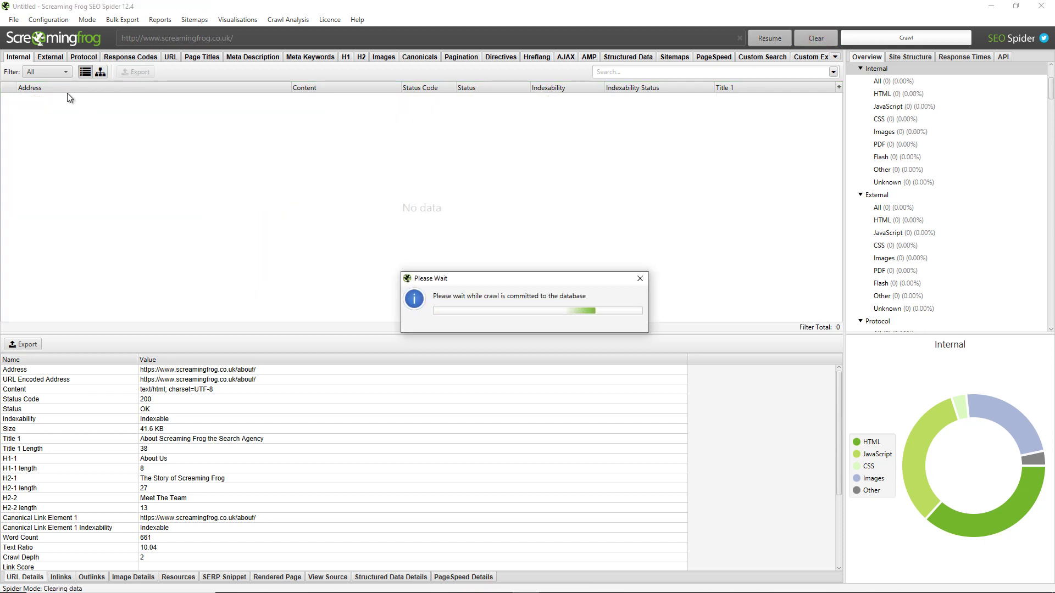
click(13, 20)
click(22, 46)
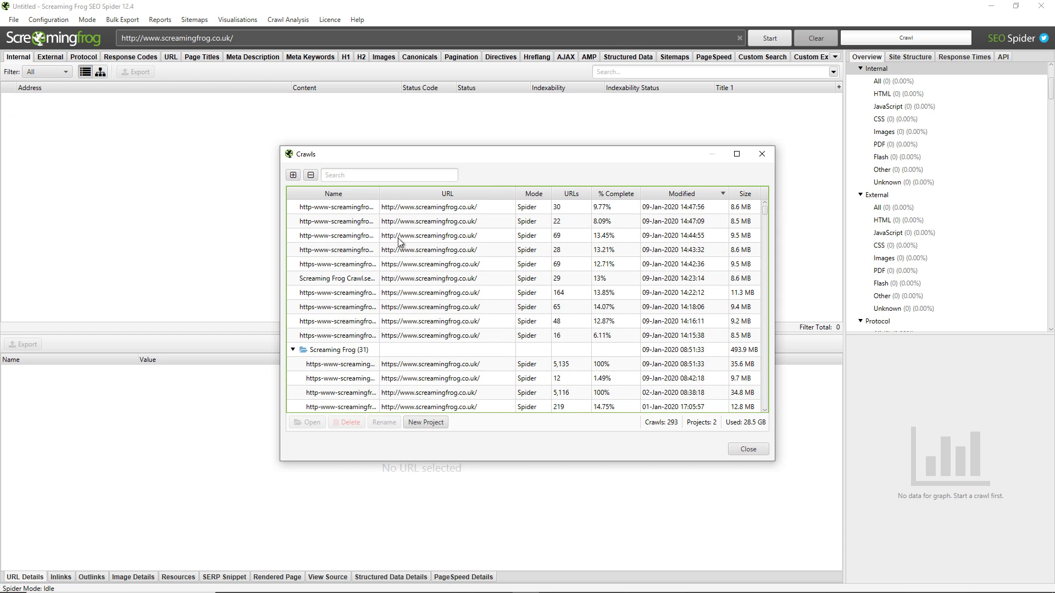
click(334, 210)
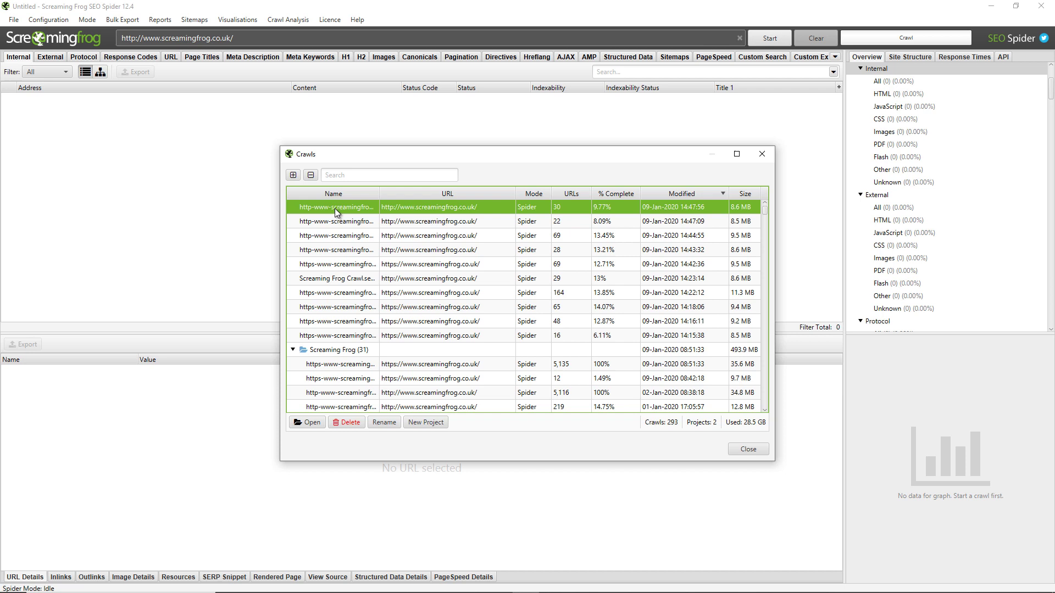
ctrl+click(341, 221)
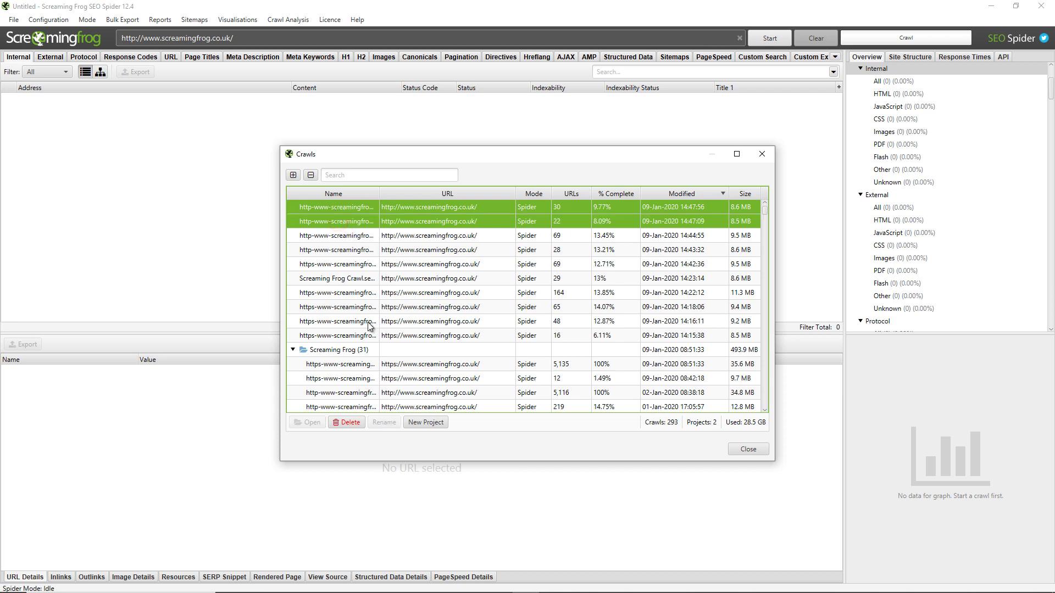
click(352, 213)
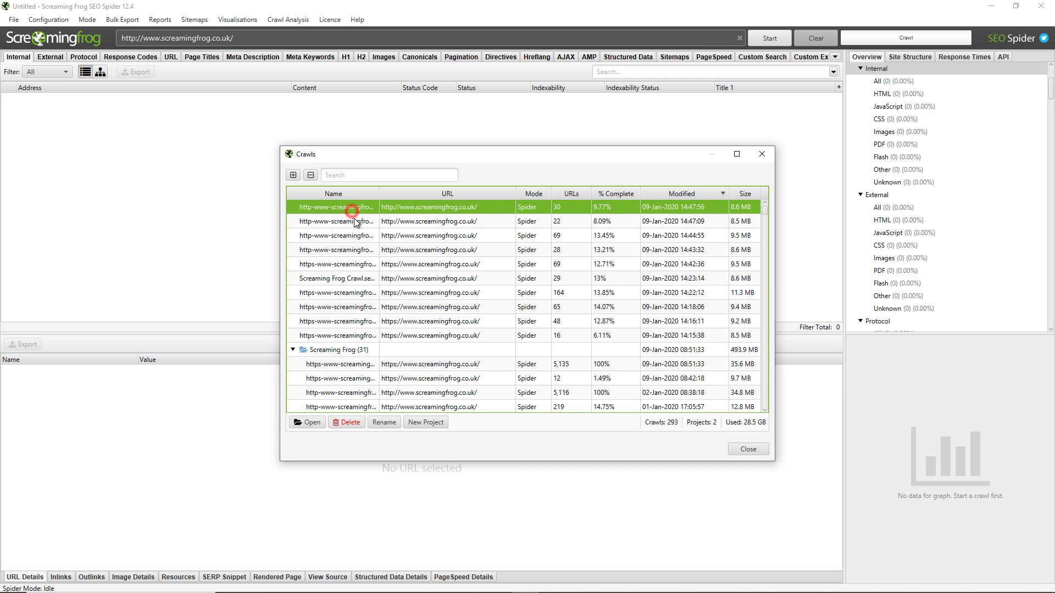
Open that crawl, resume it, and pause again at 58 of 413 URLs (14%).
click(308, 422)
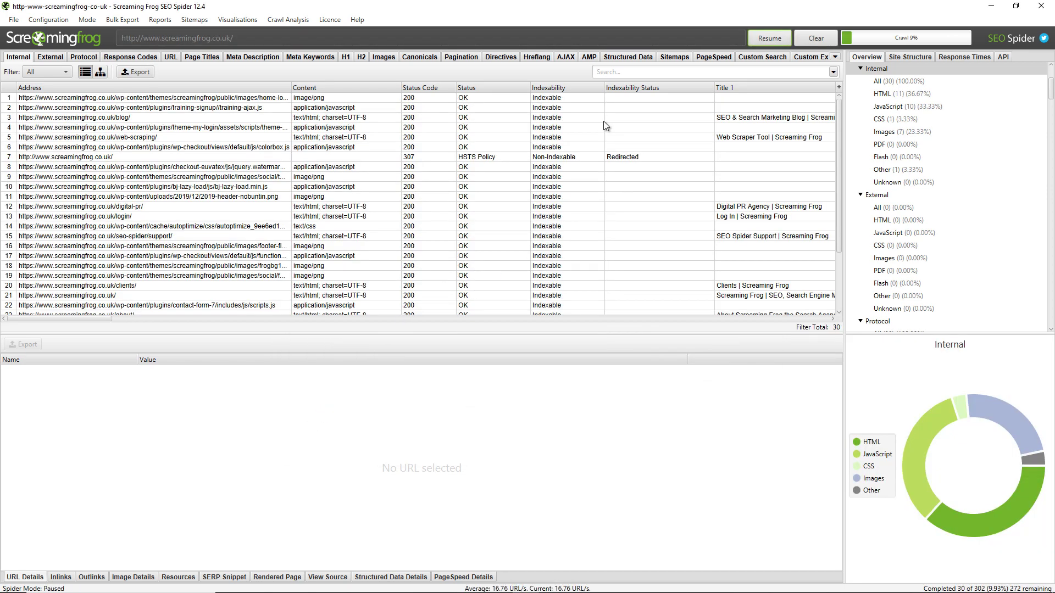
click(776, 40)
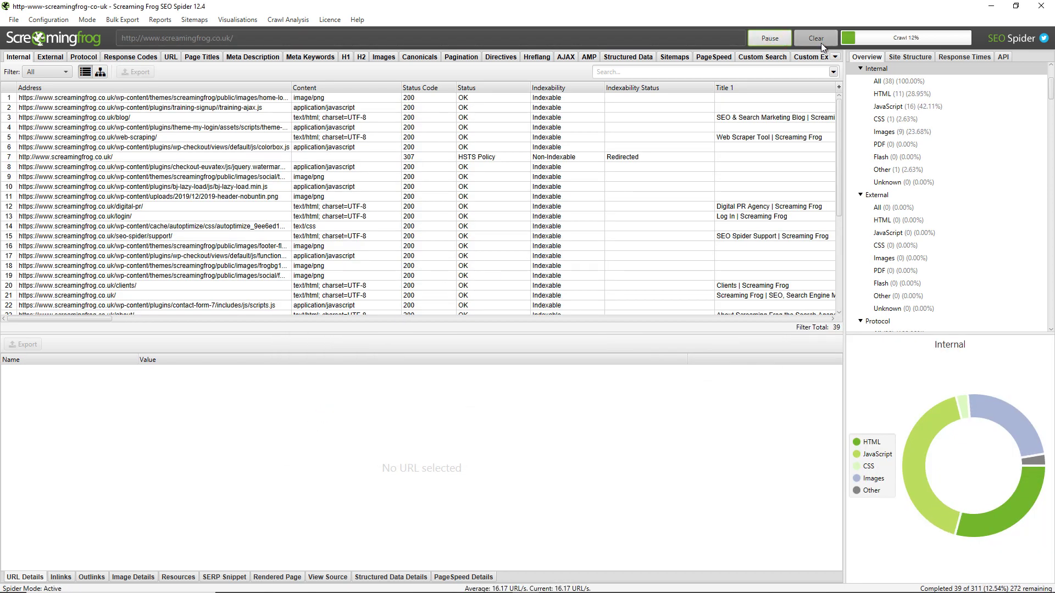
click(769, 41)
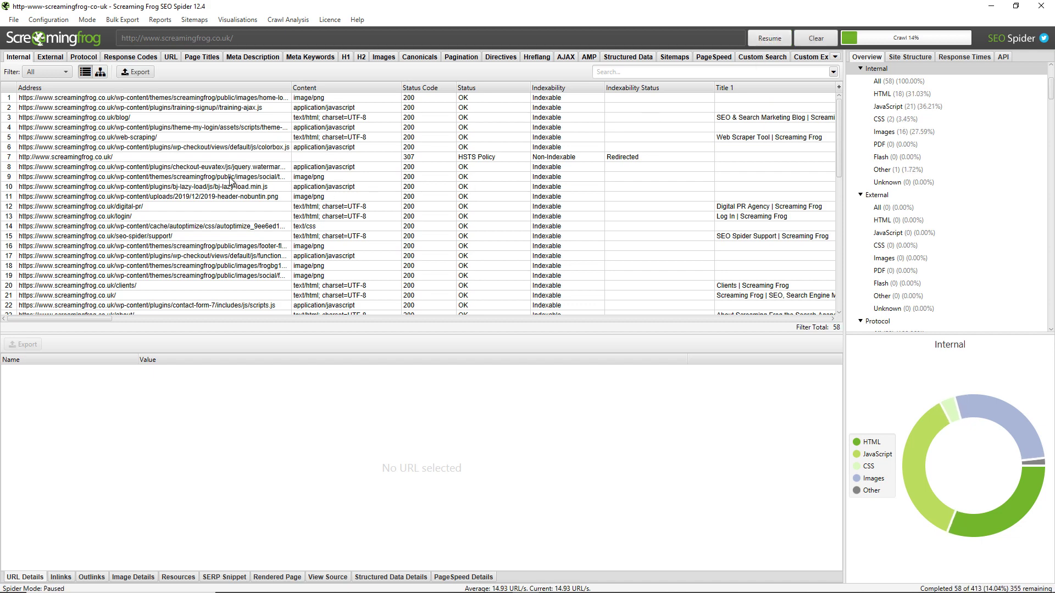
click(16, 23)
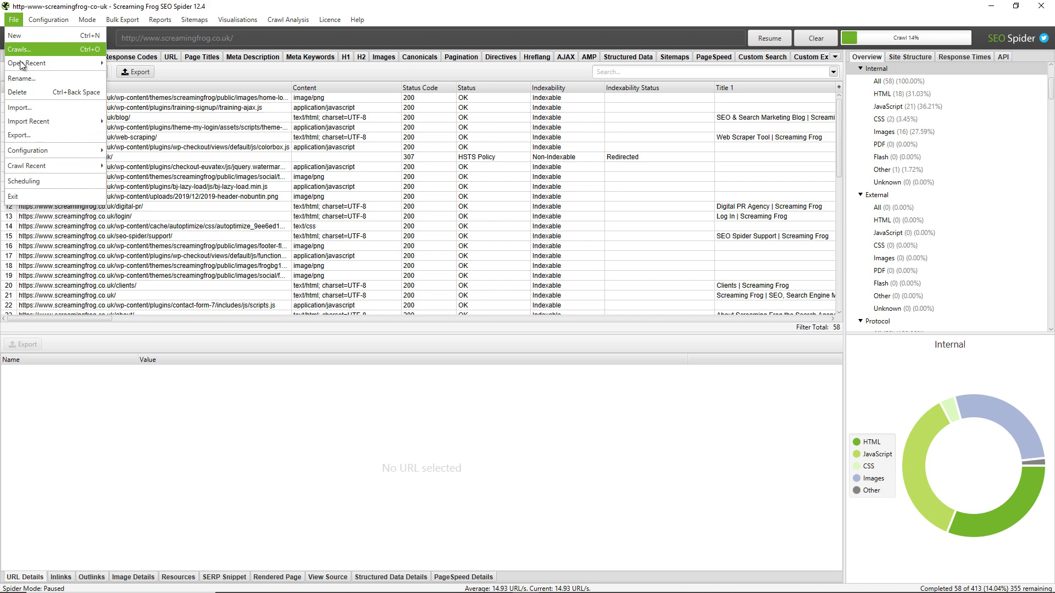
click(28, 136)
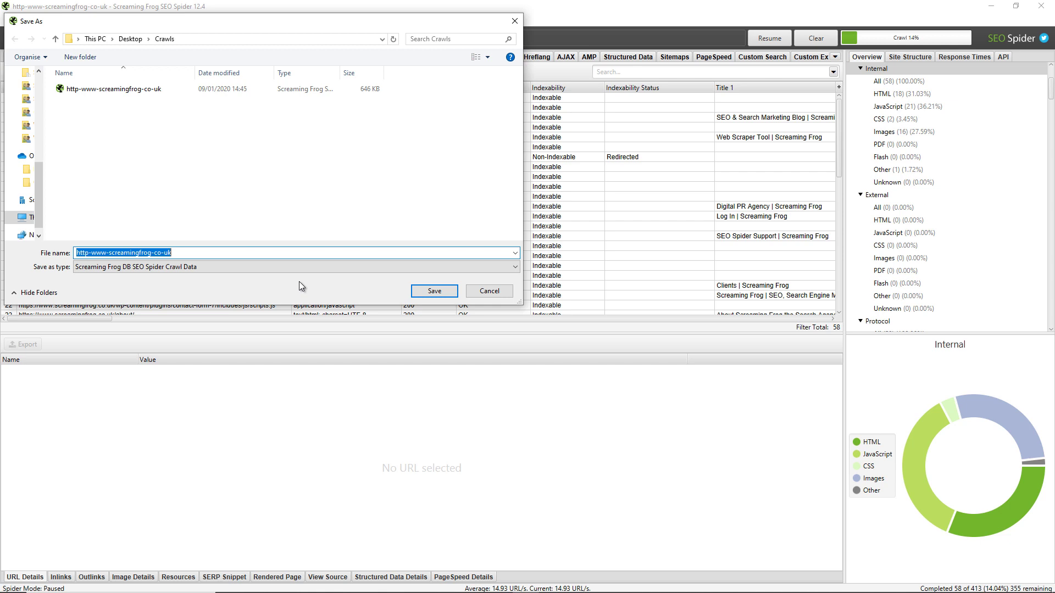
click(295, 266)
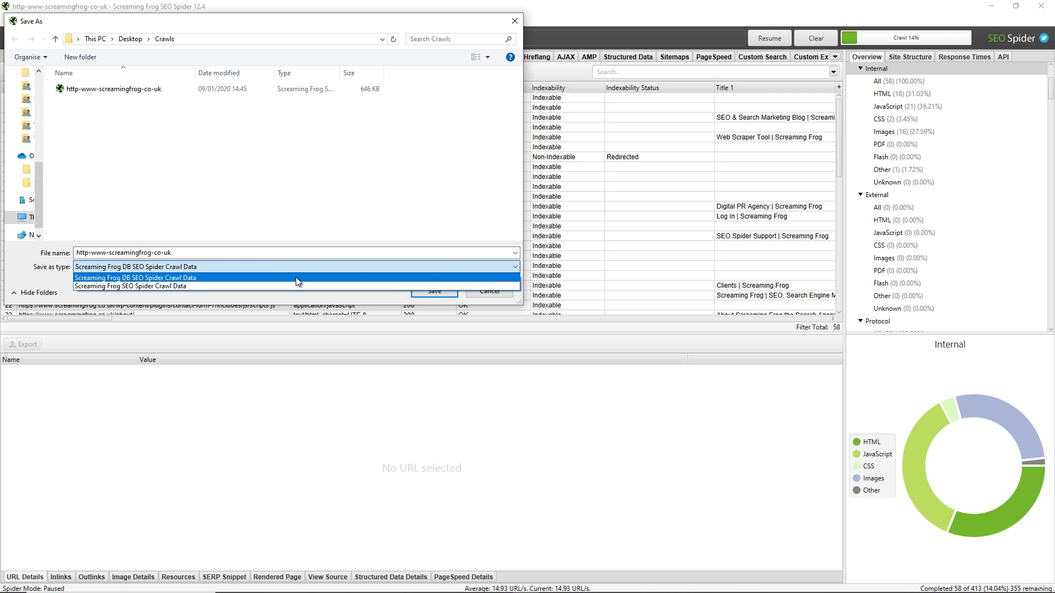
click(295, 286)
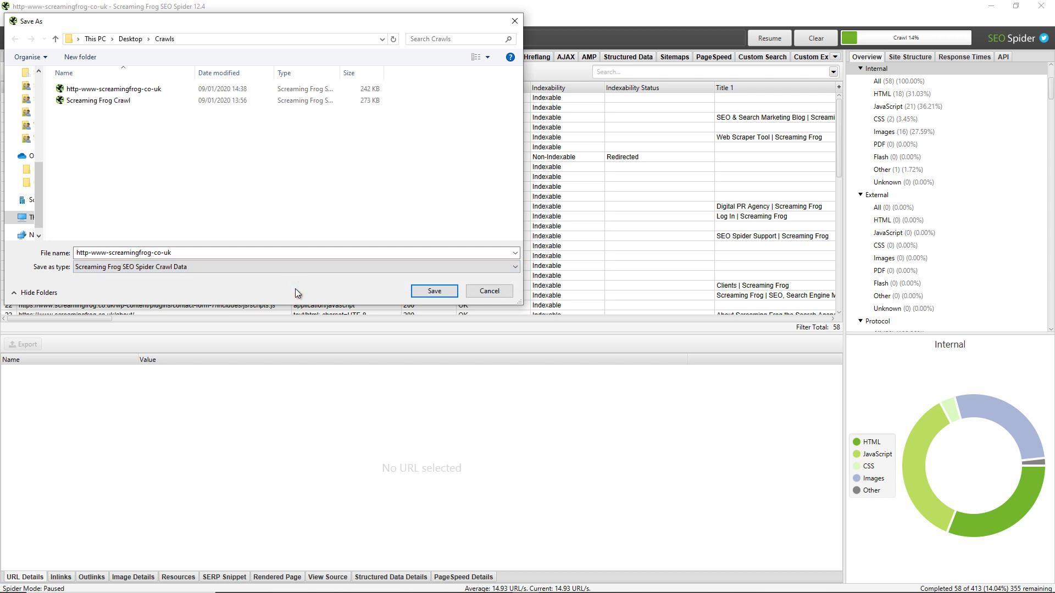
click(489, 293)
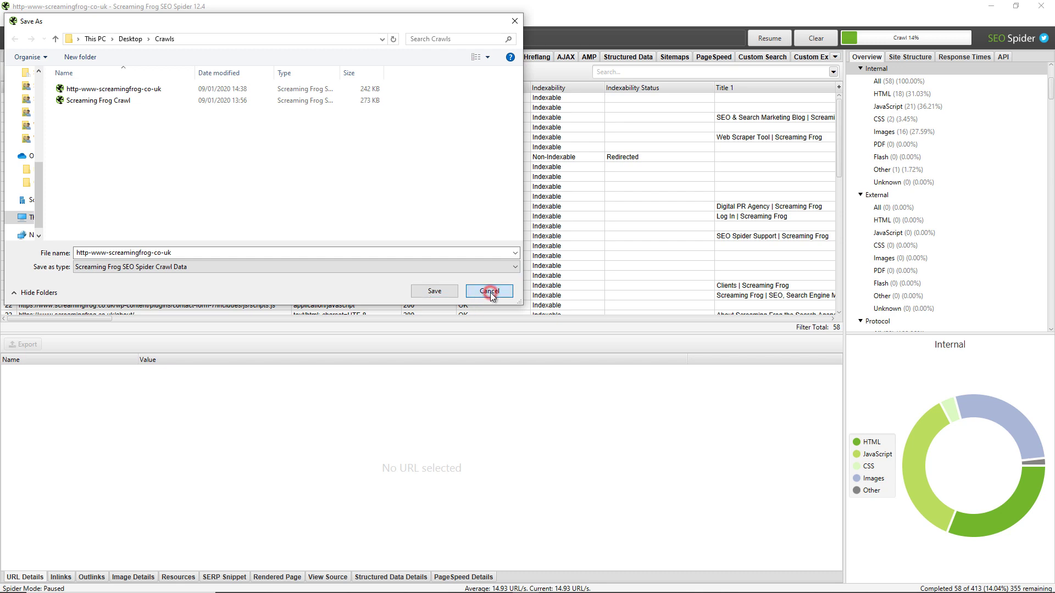
click(18, 21)
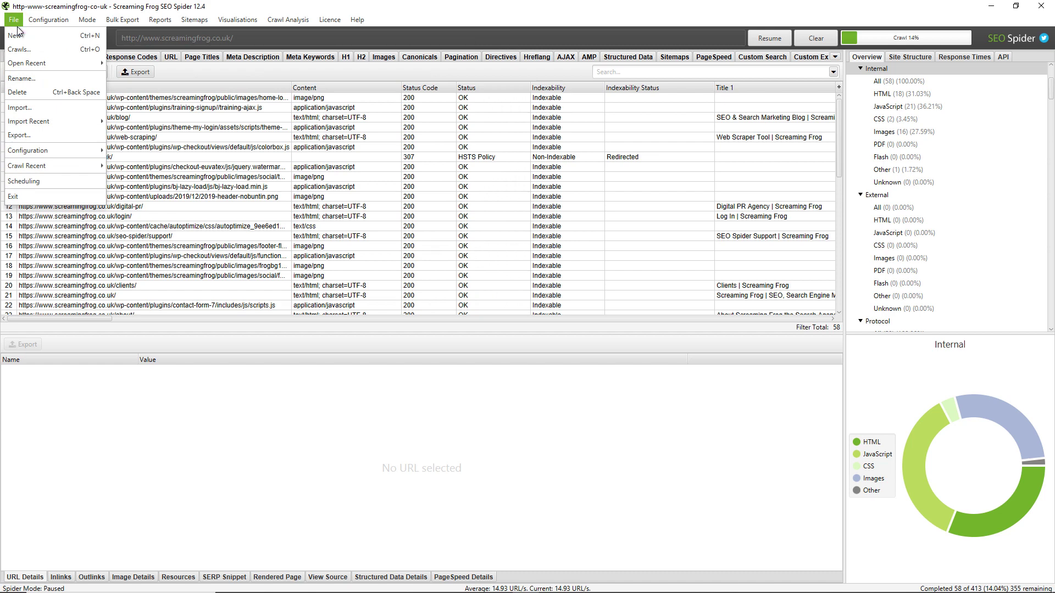
Import the http-www-screamingfrog-co-uk file as Screaming Frog SEO Spider Crawl Data.
click(31, 108)
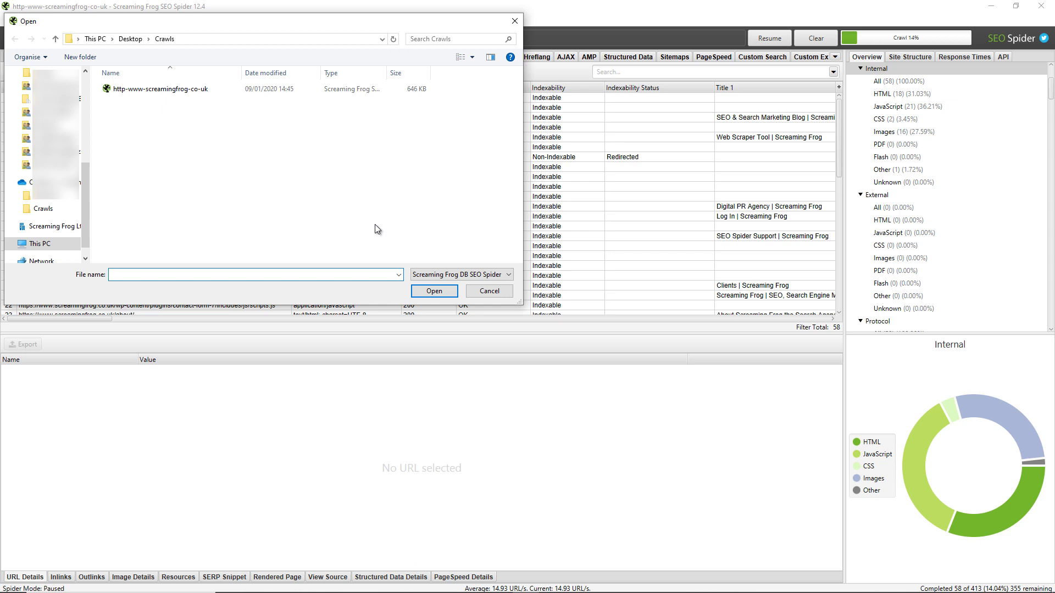
click(441, 274)
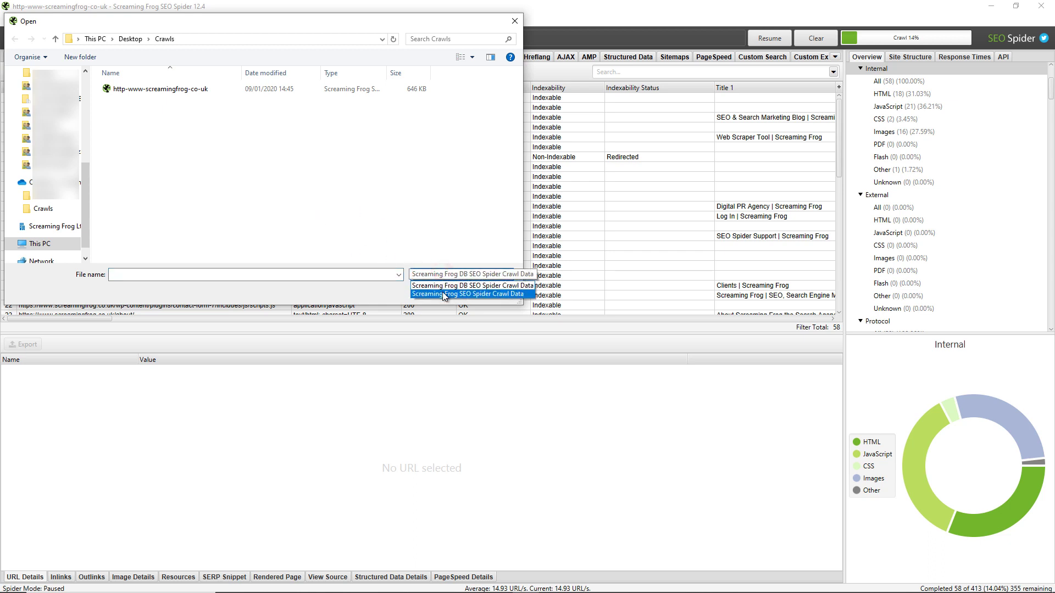
click(444, 294)
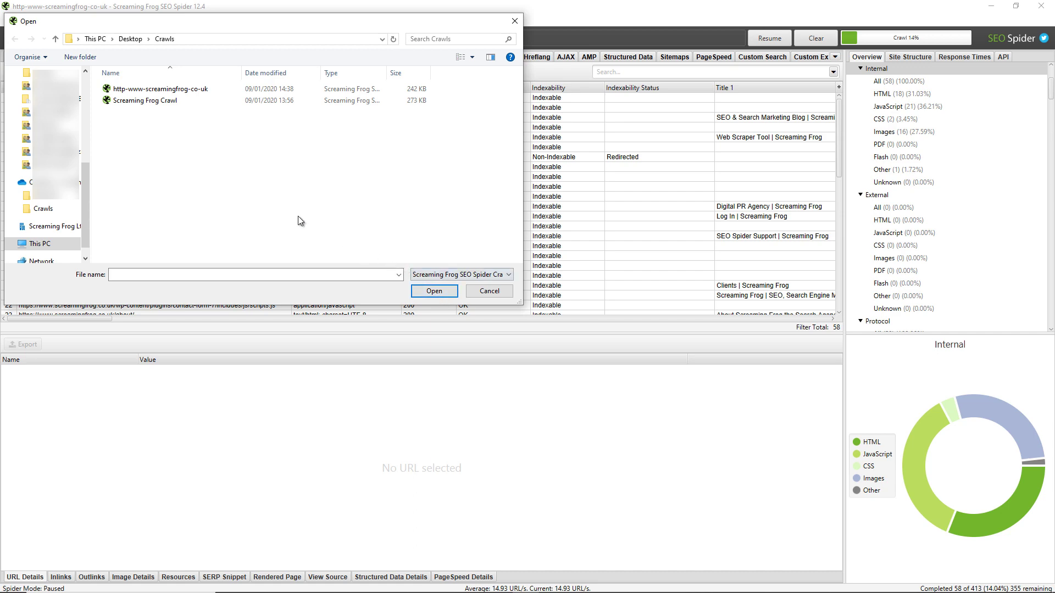
click(175, 89)
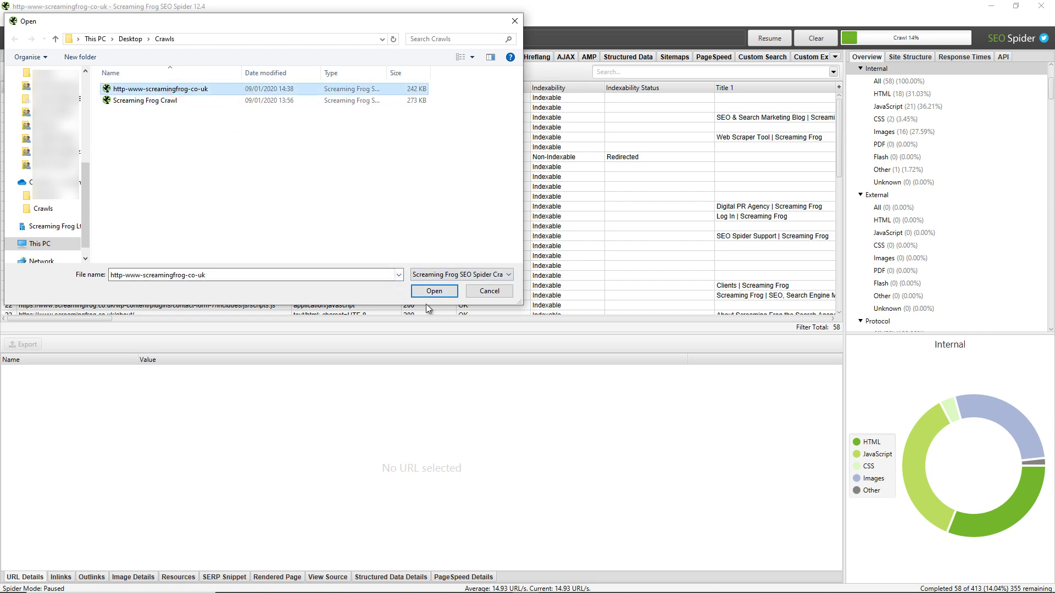
click(431, 295)
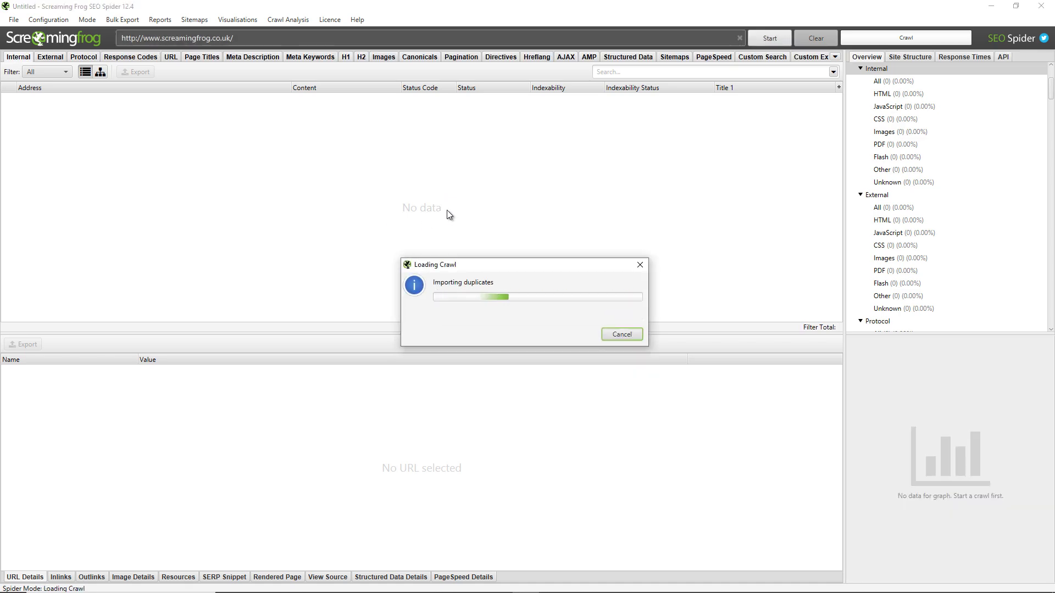
Inspect the wp-checkout.js and 307 HSTS redirect rows, then glance at and close the Crawls list.
click(186, 137)
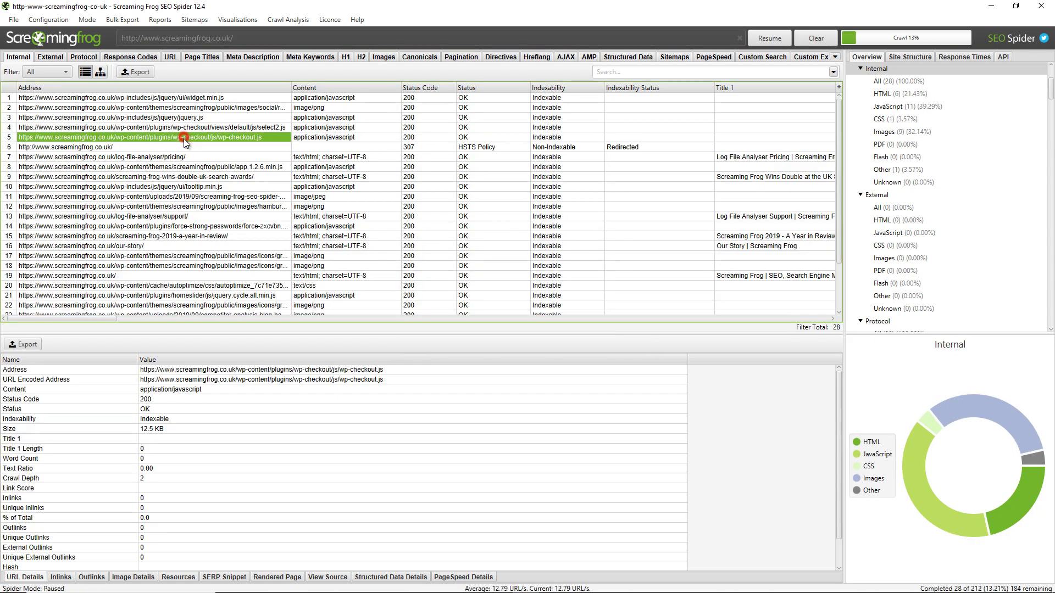
click(181, 148)
click(14, 19)
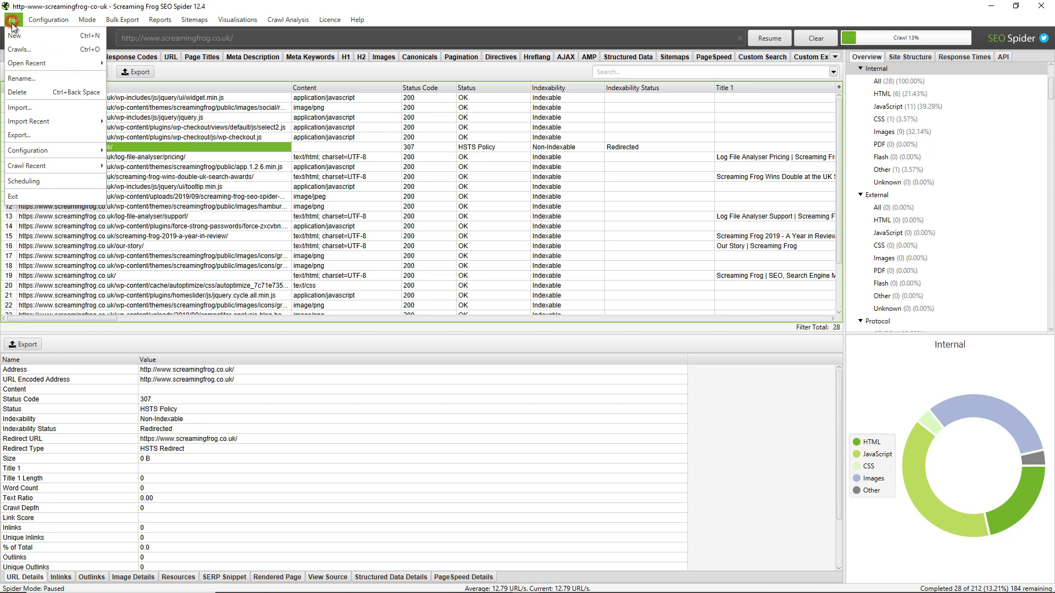
click(16, 50)
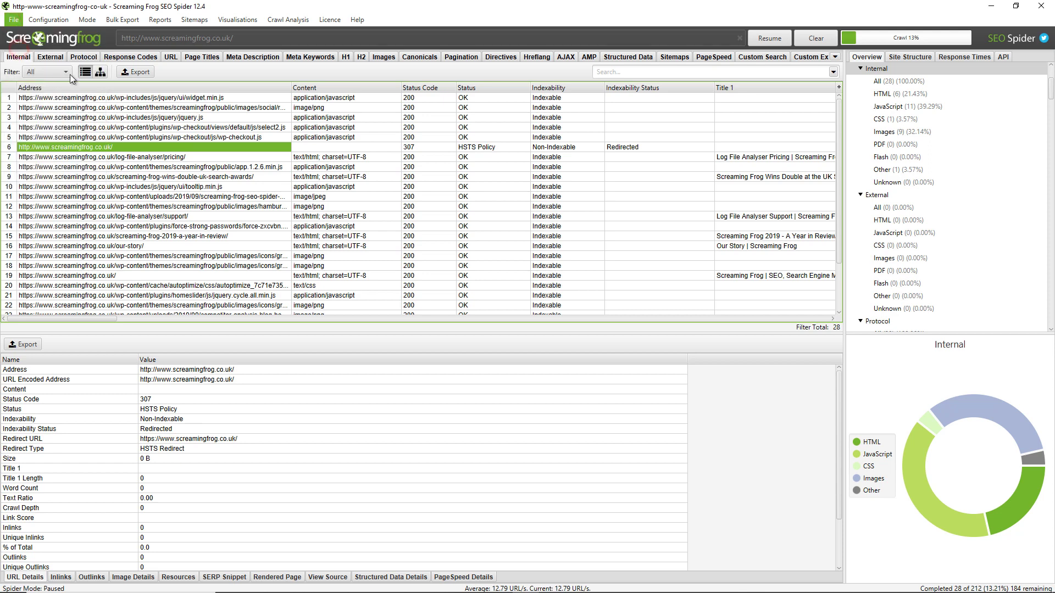
click(761, 154)
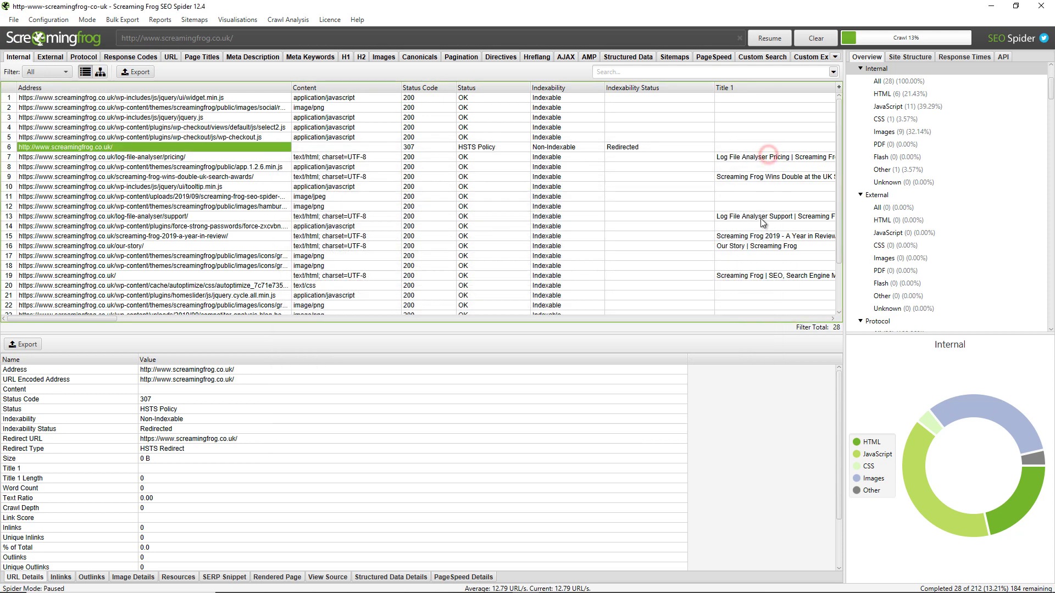